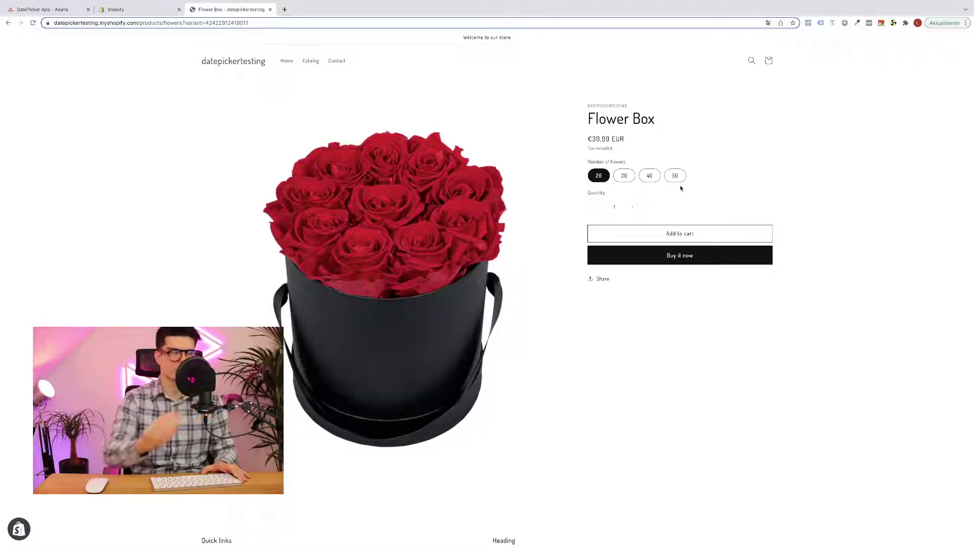
From the store admin's Apps list, open the DATO Date Picker - Pick a Date app
left_click(148, 10)
left_click(73, 143)
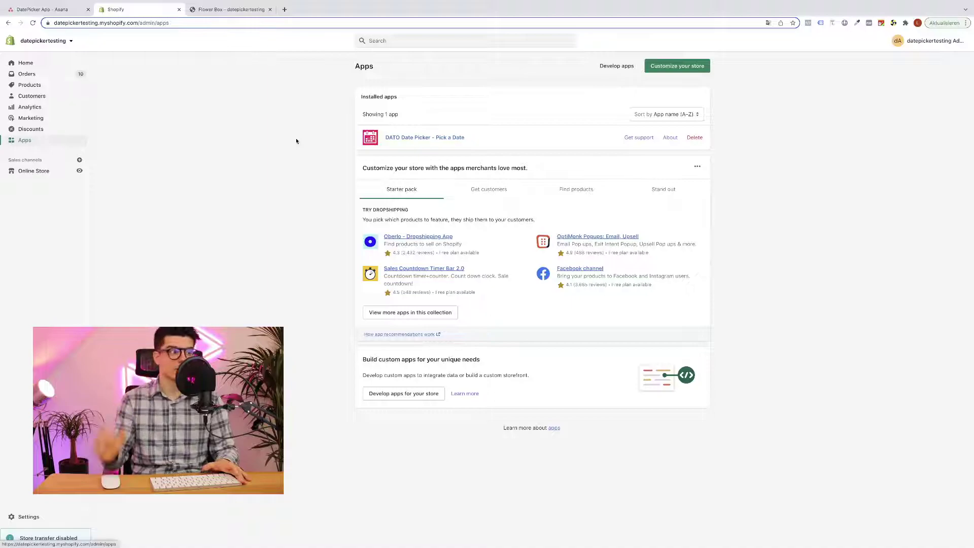
left_click(406, 138)
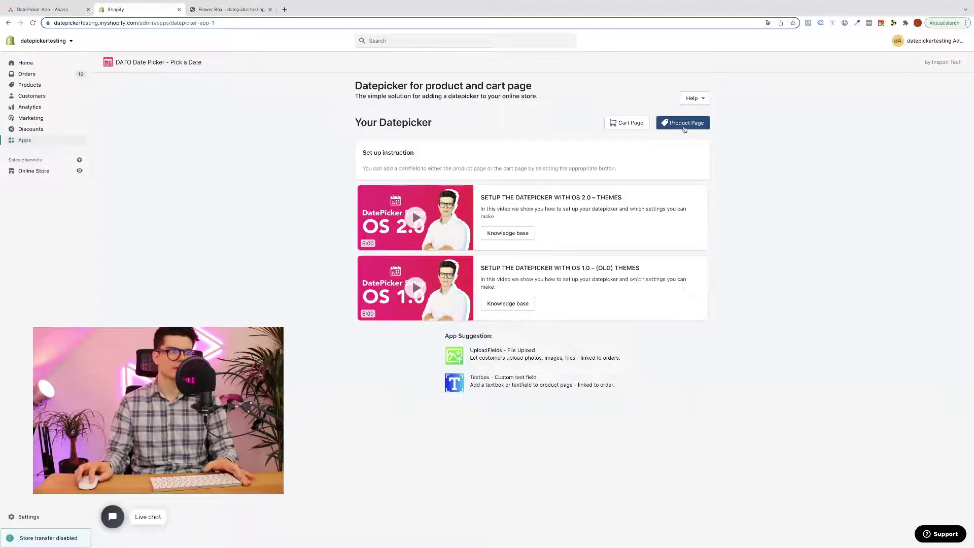
Start a Product Page date picker and set its field name to 'Test'
left_click(691, 127)
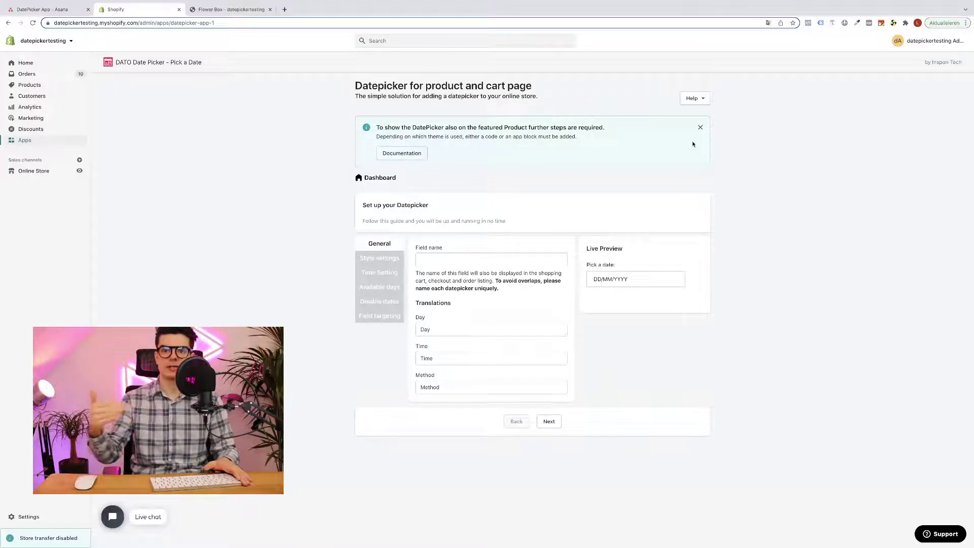
left_click(489, 258)
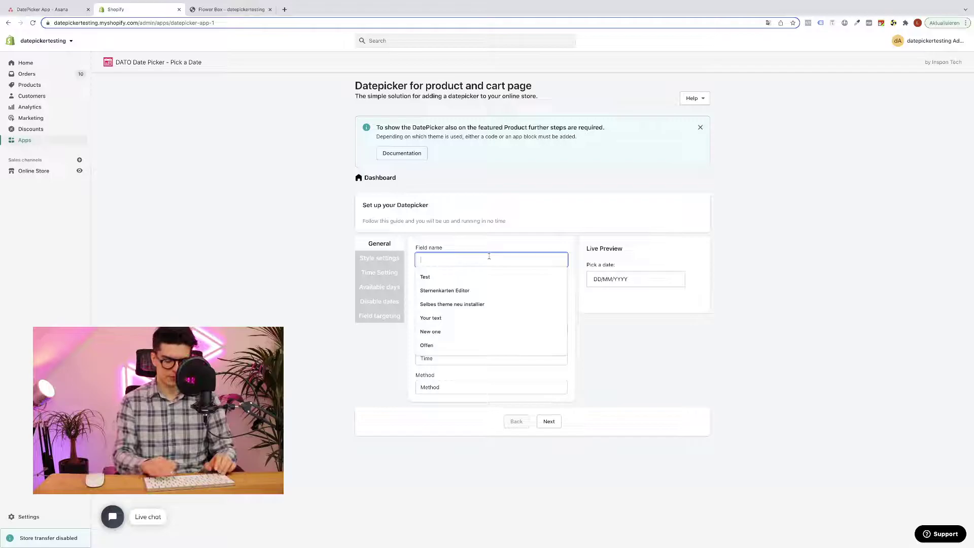
type("Test")
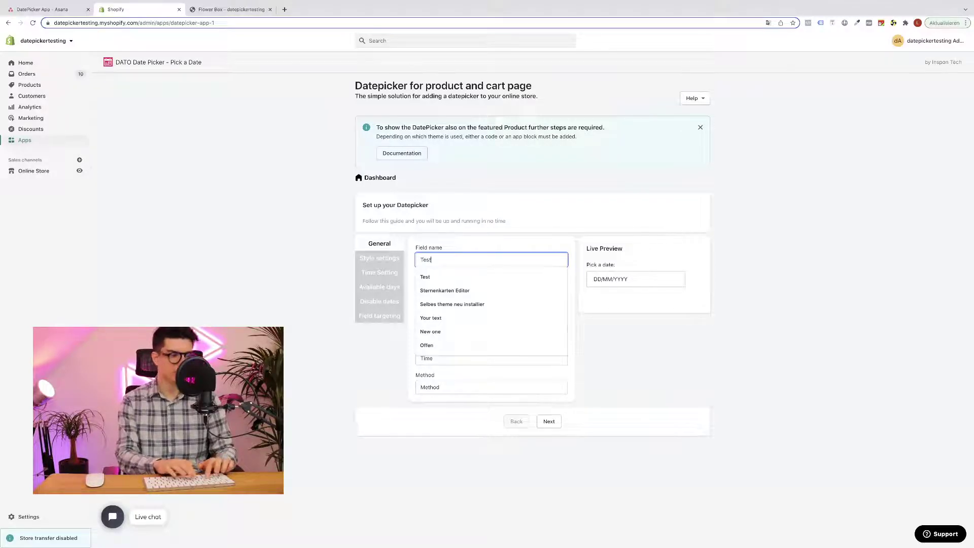
left_click(596, 341)
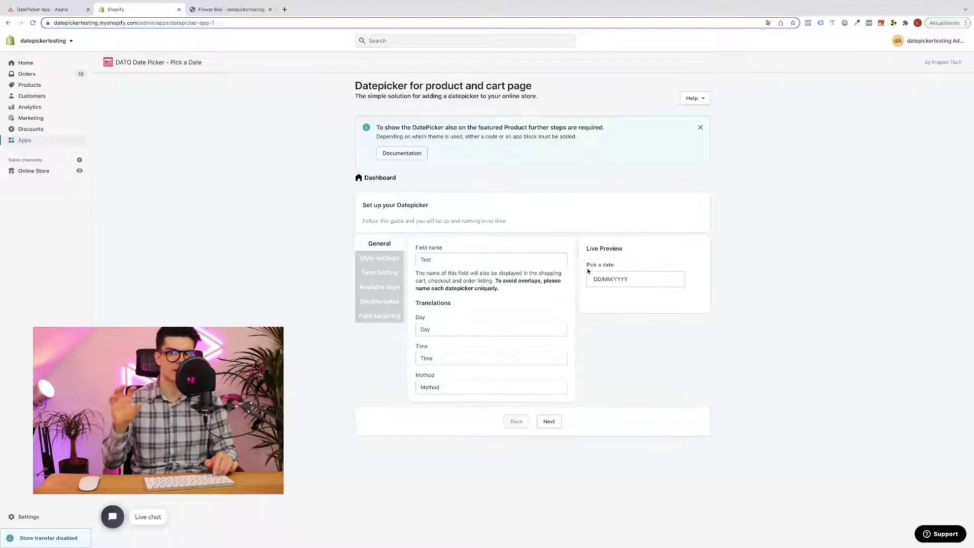
scroll(513, 289, "down", 1)
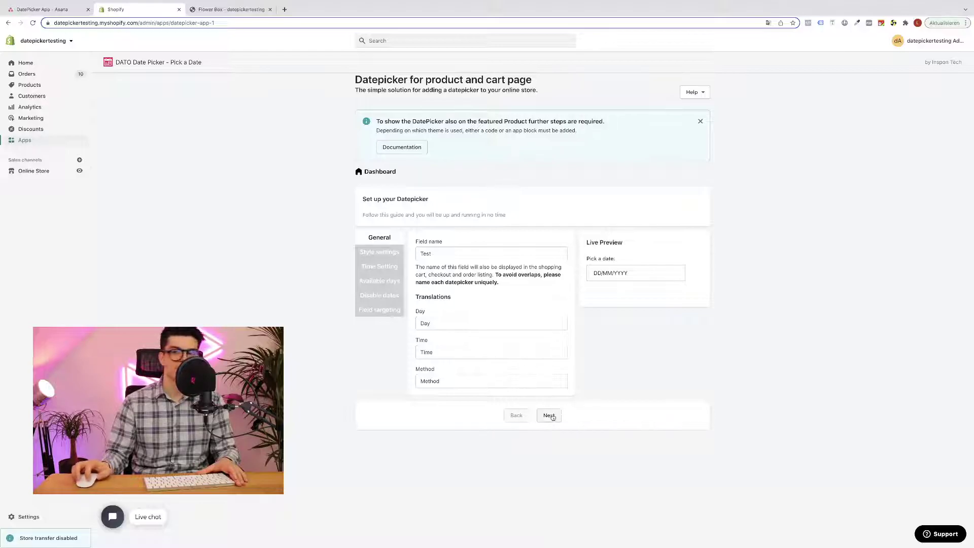
In Style settings, set the date picker type to Calendar
left_click(550, 415)
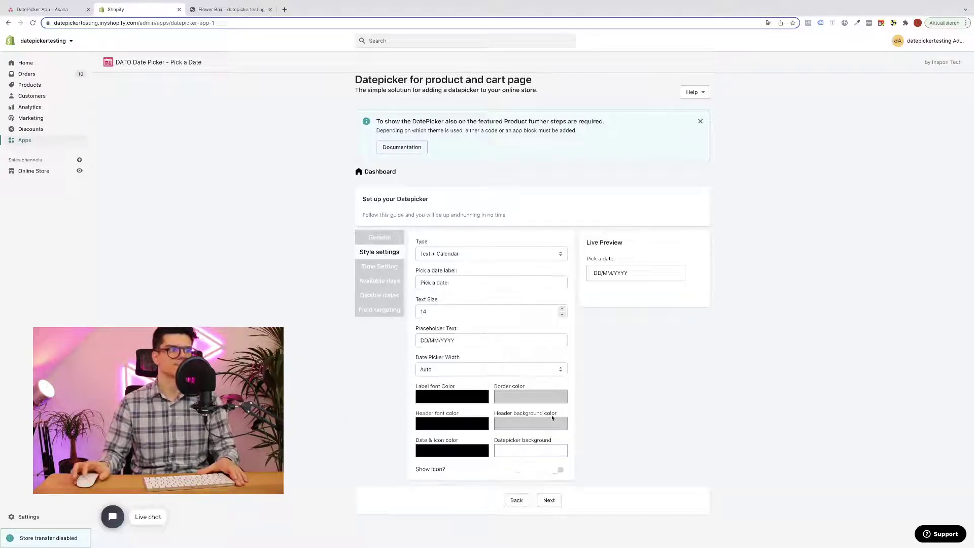
left_click(605, 275)
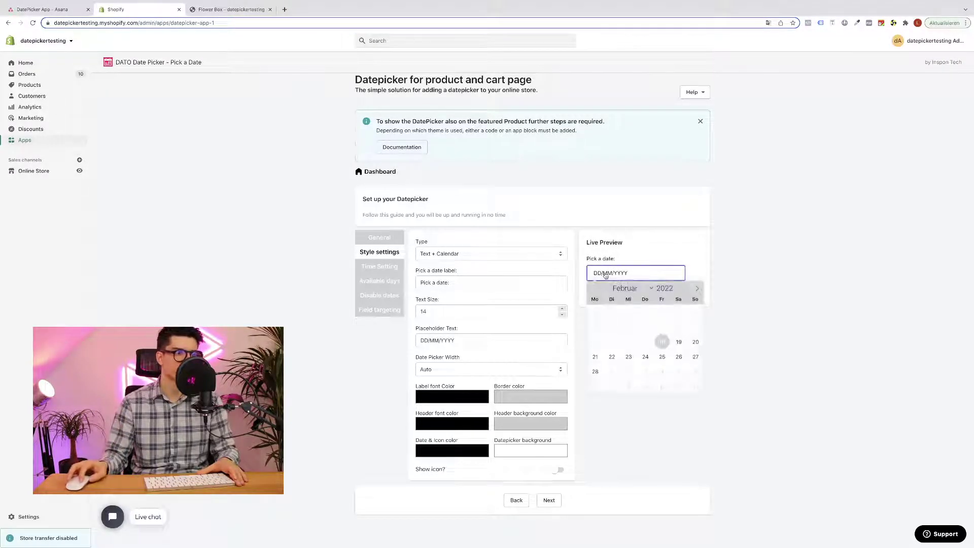
left_click(736, 272)
left_click(638, 274)
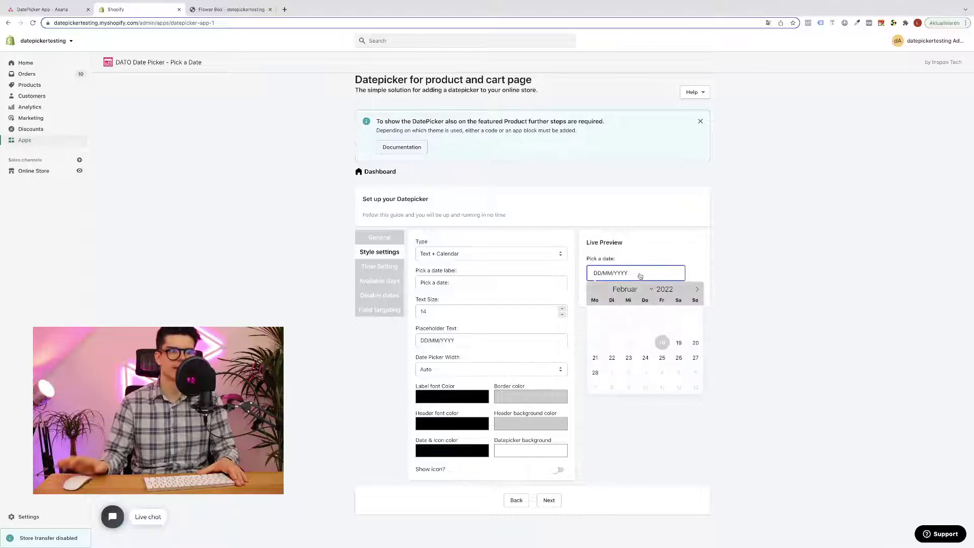
left_click(716, 286)
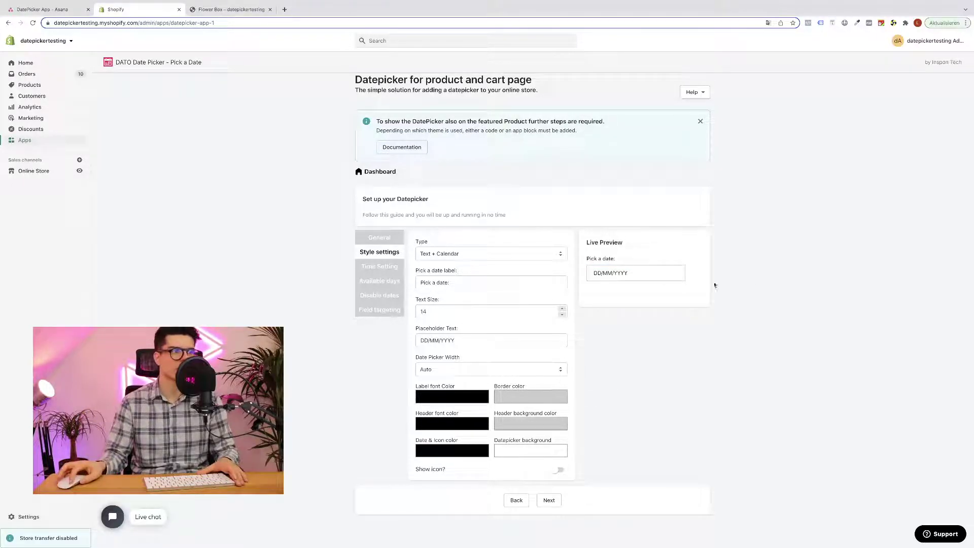
left_click(493, 257)
left_click(494, 263)
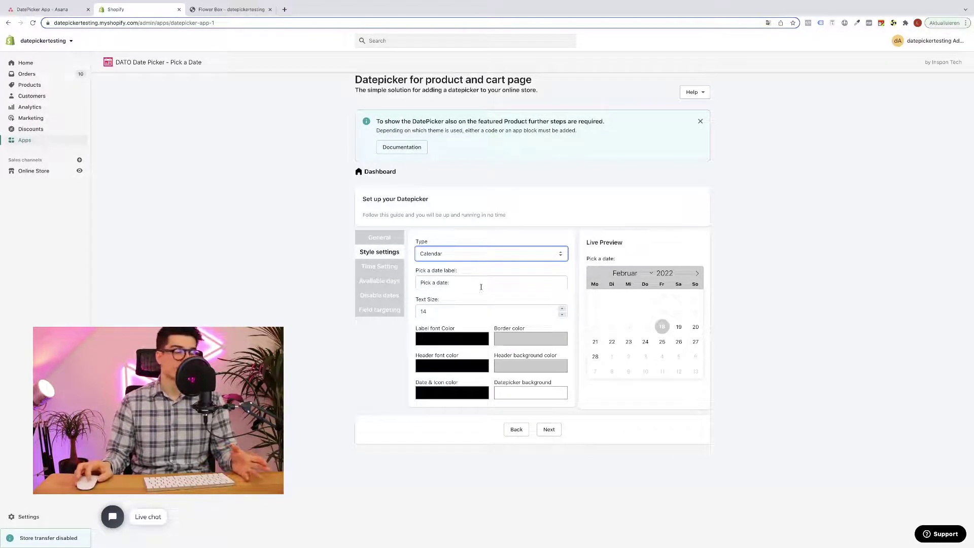
Give the calendar header a near-black #0e0b0b background and white #ffffff text
left_click(467, 365)
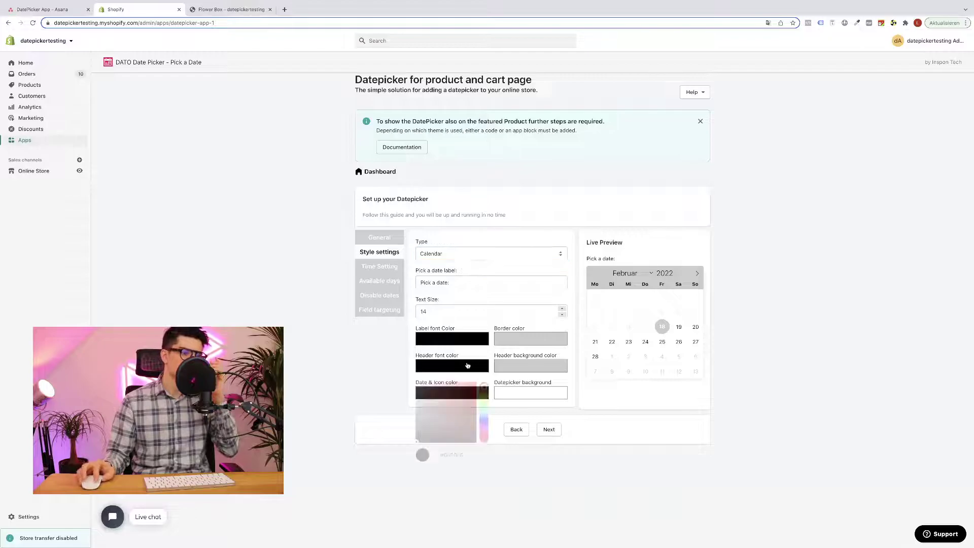
left_click_drag(467, 392, 454, 417)
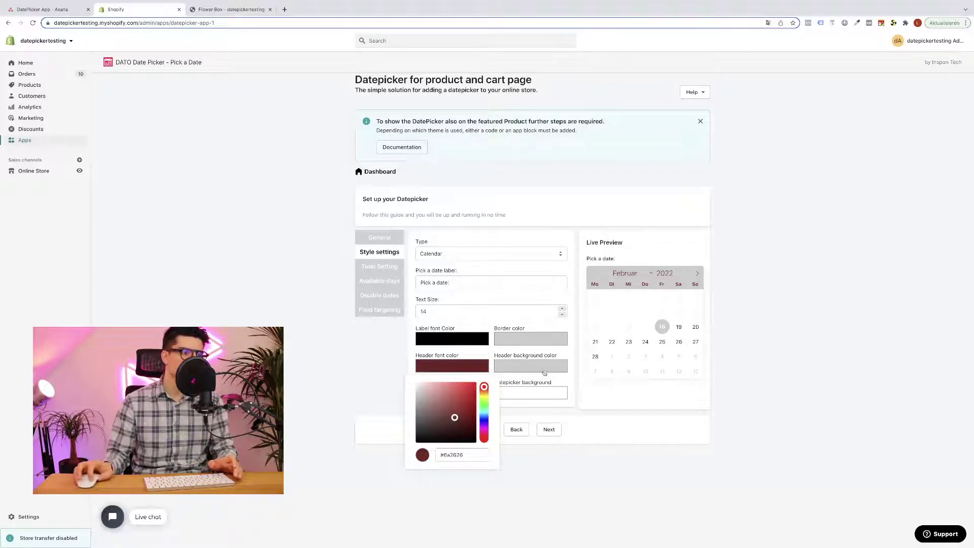
left_click(545, 373)
left_click_drag(527, 410, 508, 439)
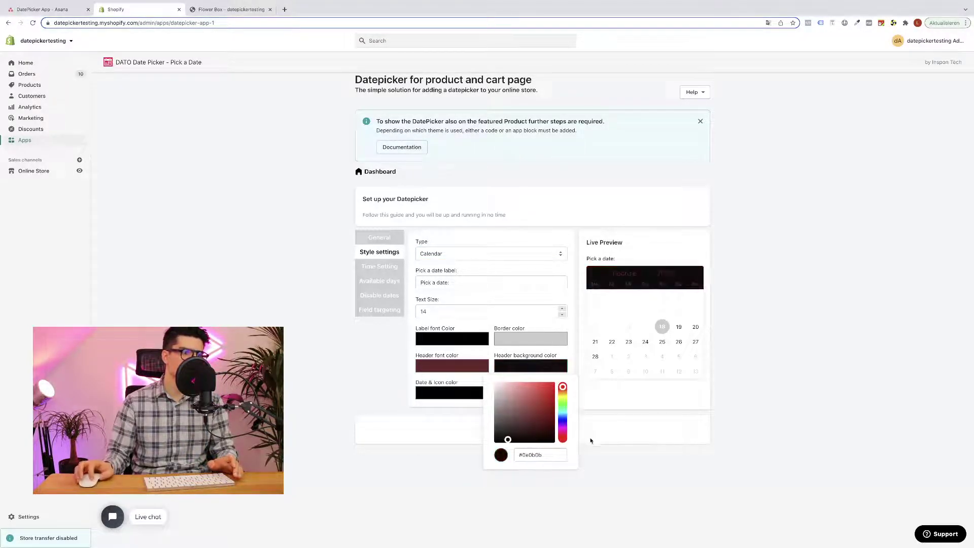
left_click(591, 441)
left_click(452, 365)
left_click_drag(459, 405, 408, 336)
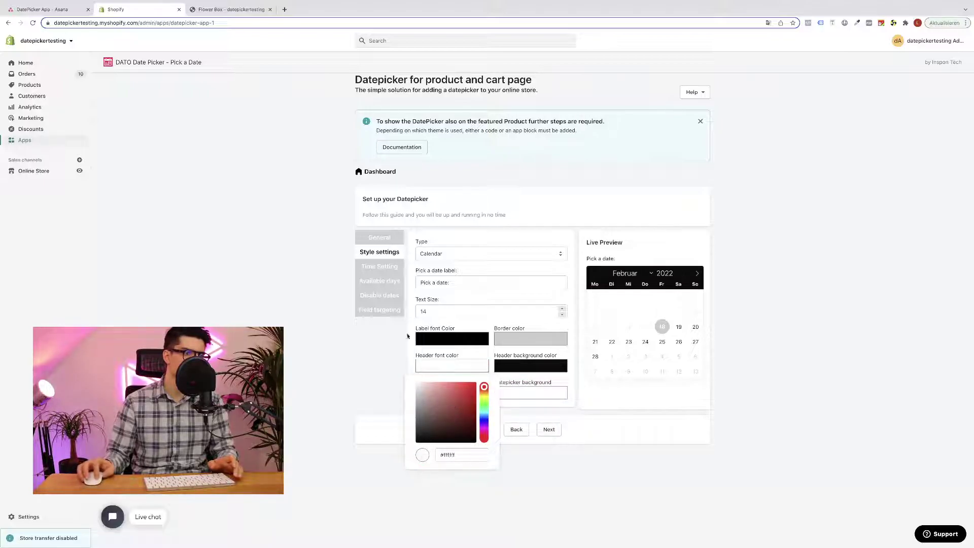
left_click(408, 336)
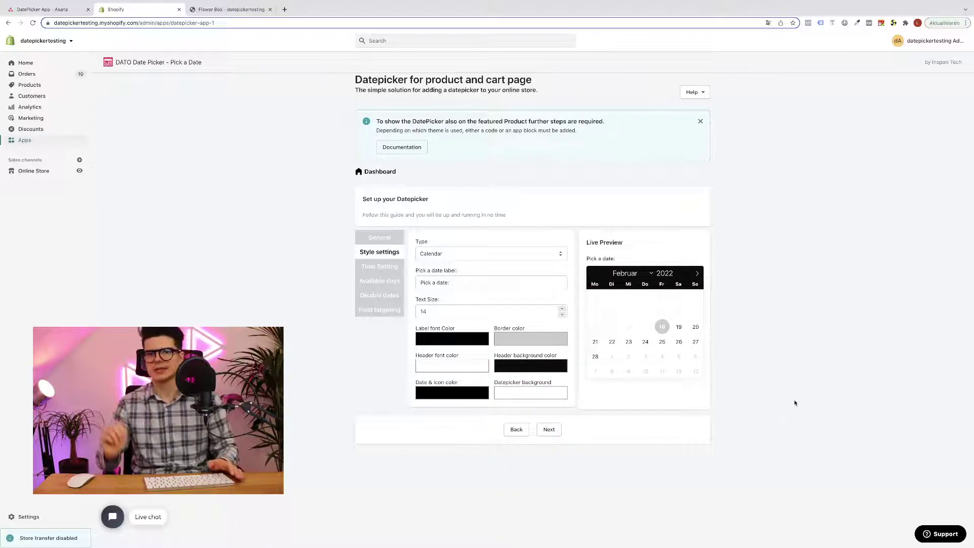
Turn on time selection with the American 12-hour format and custom time slots
left_click(552, 430)
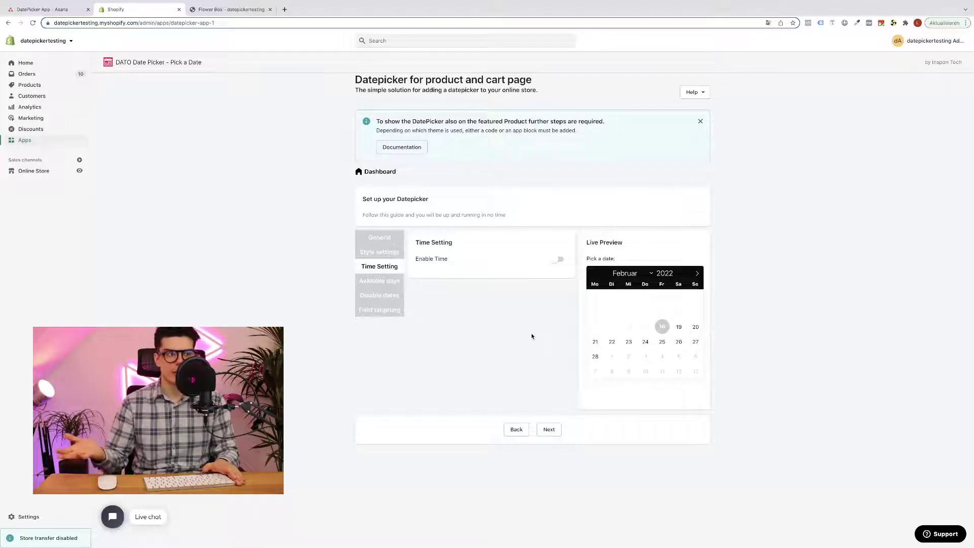
left_click(557, 260)
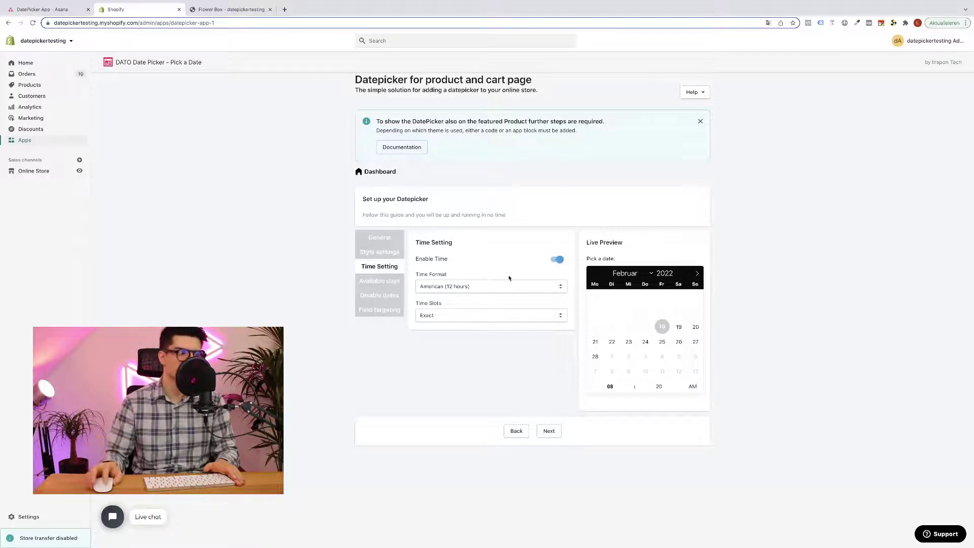
left_click(491, 286)
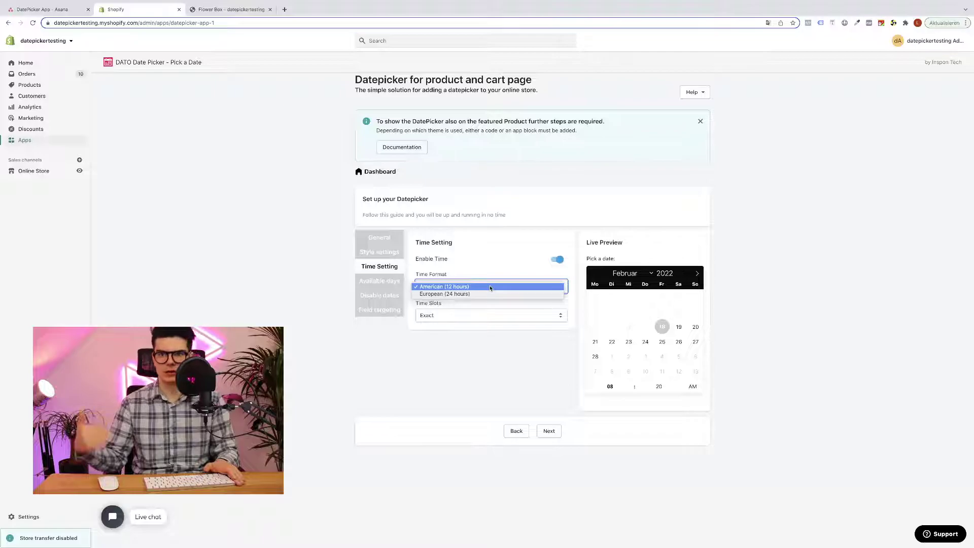
left_click(490, 287)
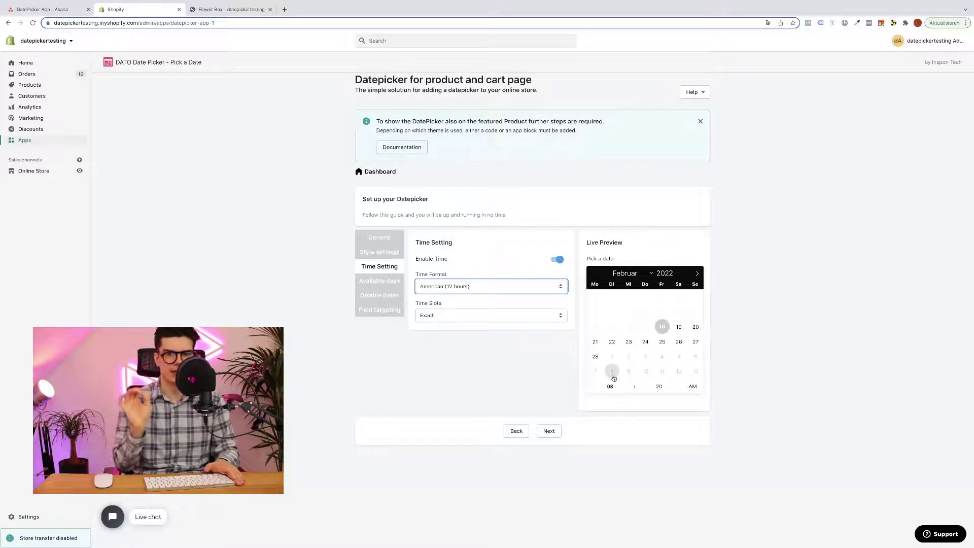
left_click(561, 315)
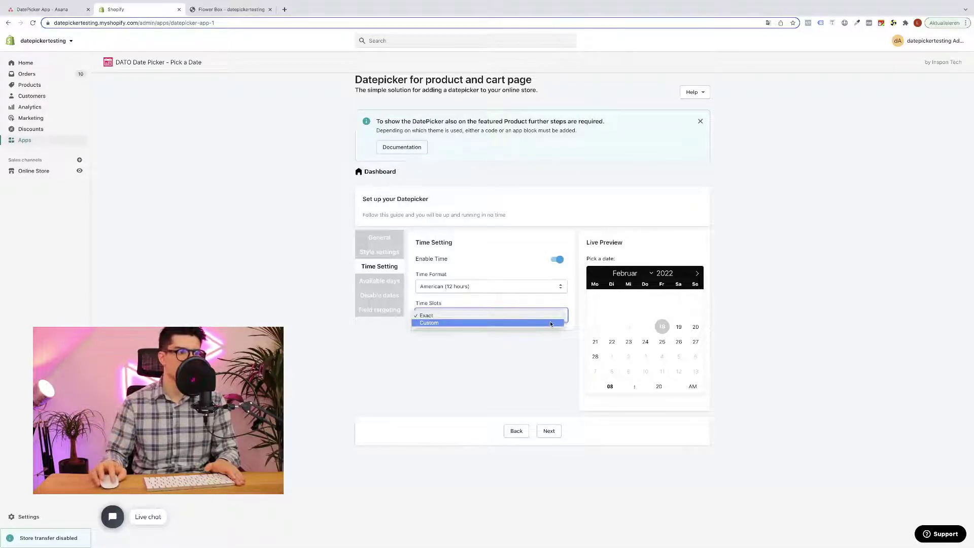
left_click(546, 324)
Add a 9:00 AM–10:00 AM slot limited to 5 per day, then go to Available days
double_click(468, 348)
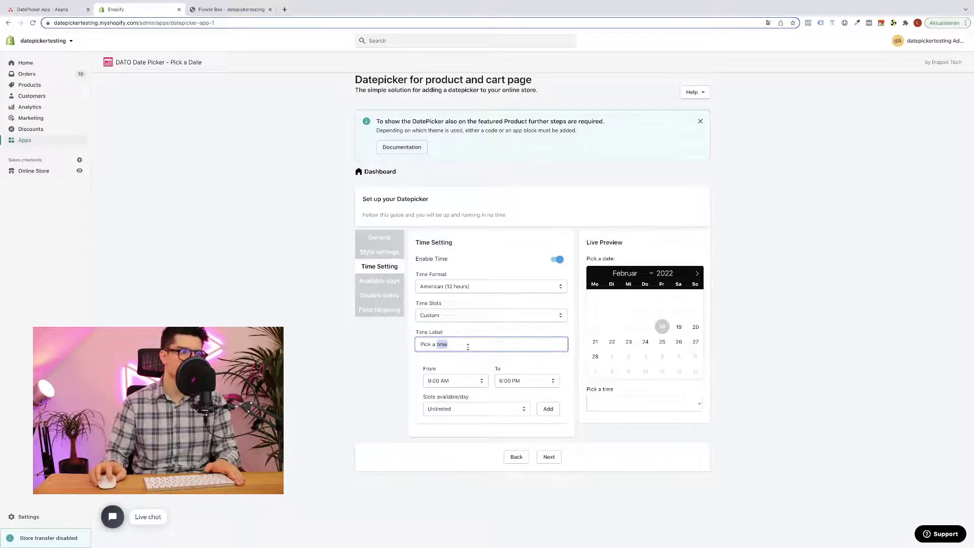
left_click(468, 347)
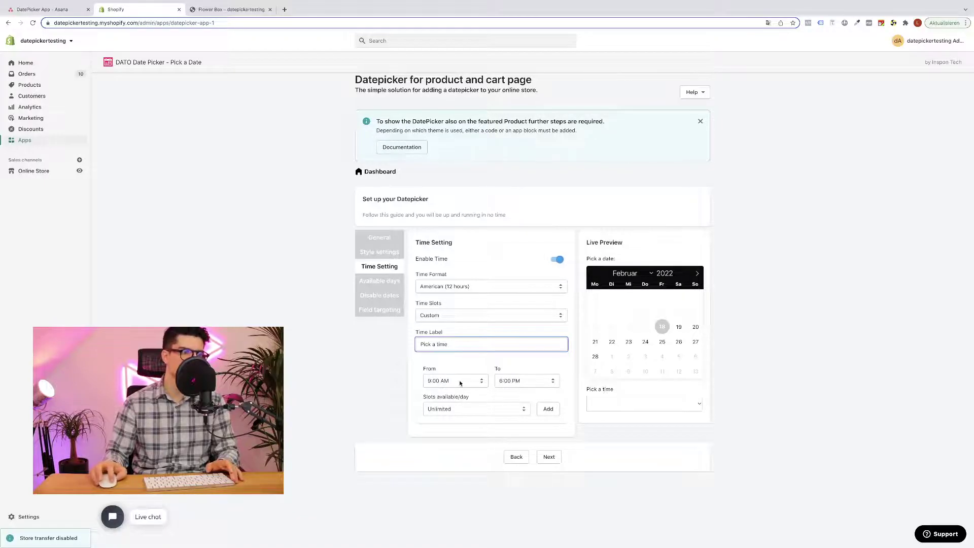
left_click(503, 383)
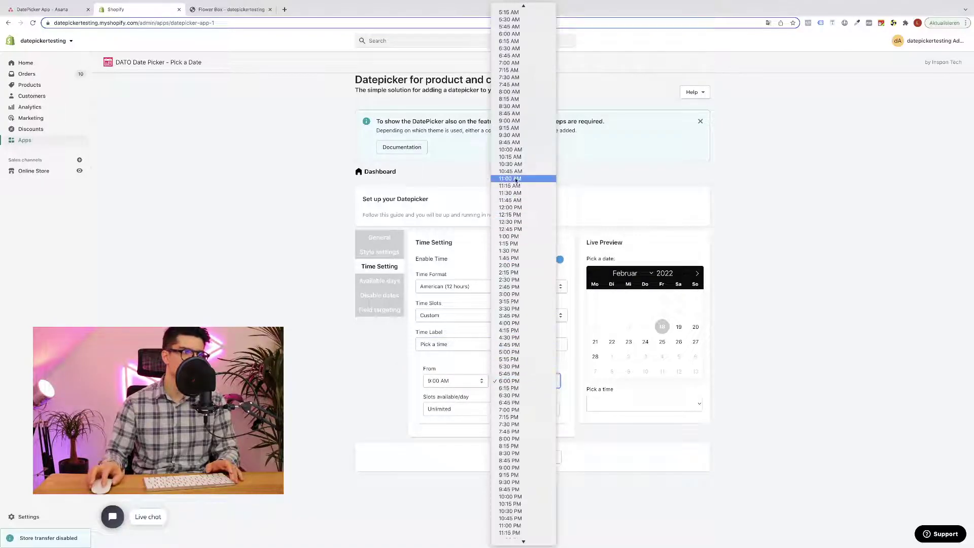
left_click(513, 150)
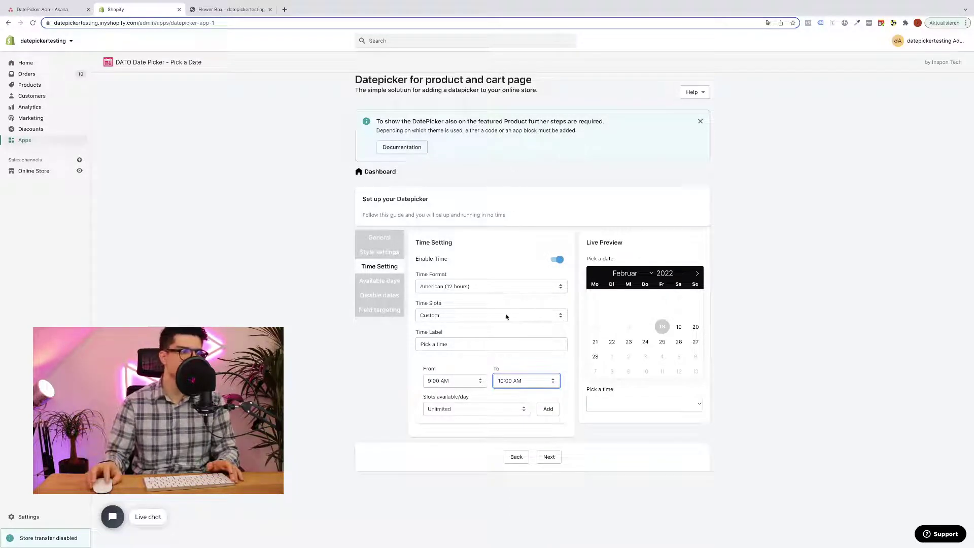
left_click(498, 409)
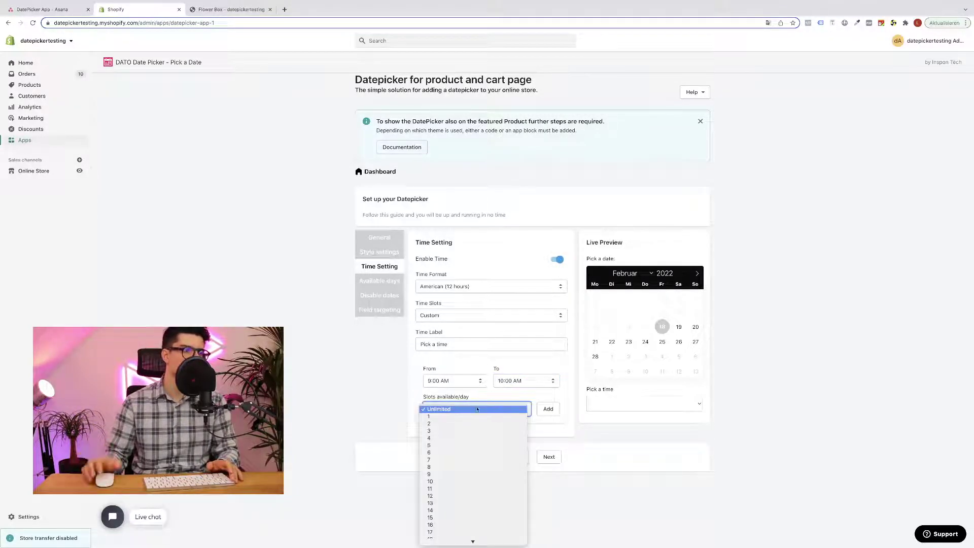
left_click(476, 445)
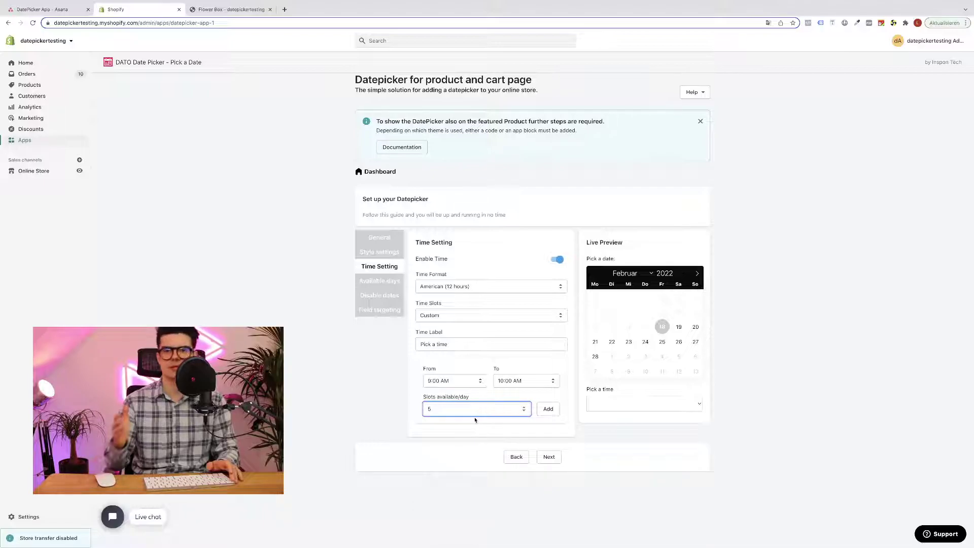
left_click(545, 409)
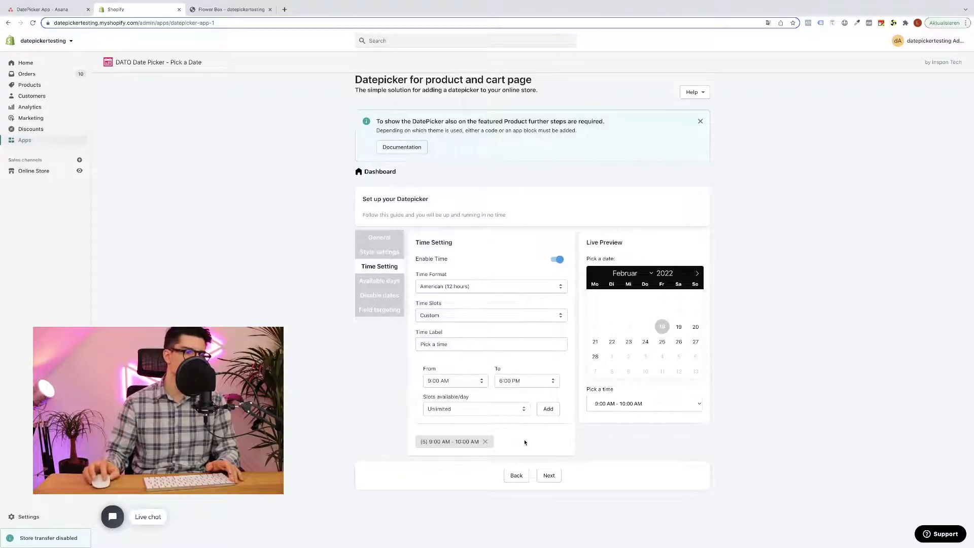
left_click(551, 477)
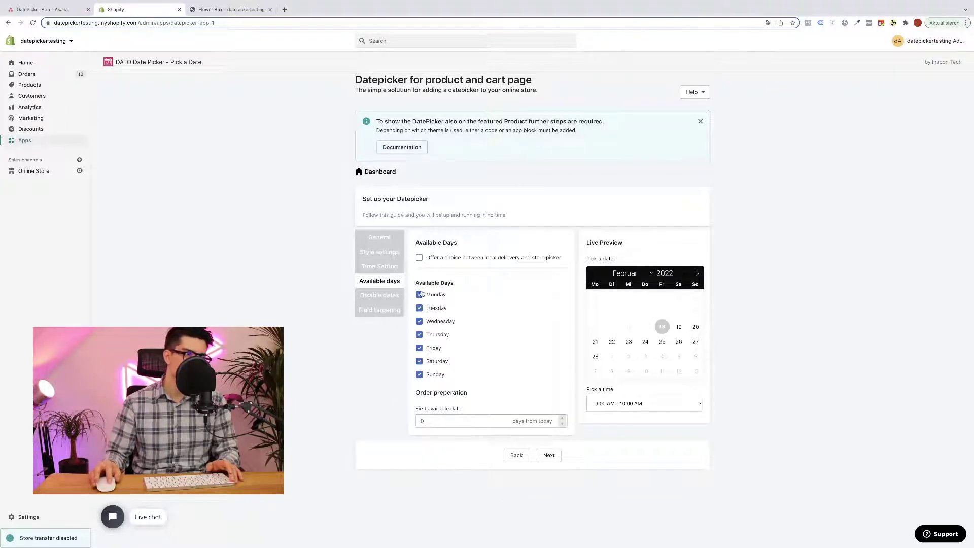
Uncheck Saturday and Sunday, leaving Monday–Friday available and the delivery/pickup choice off
left_click(420, 362)
left_click(420, 374)
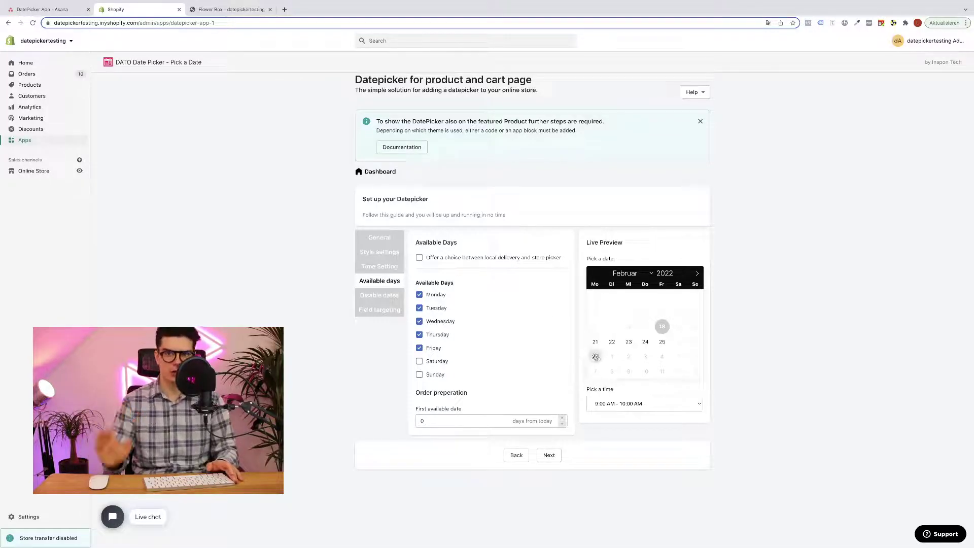
left_click(419, 258)
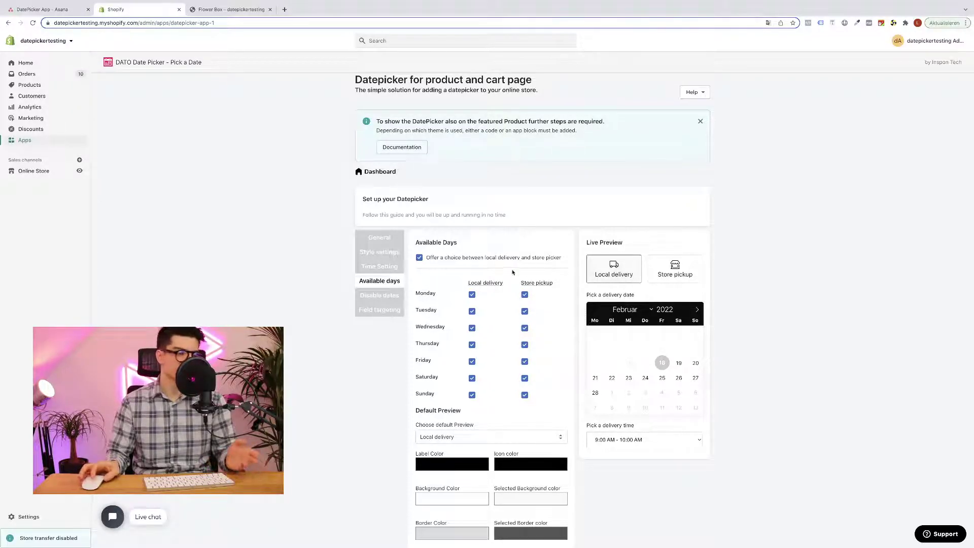
left_click(419, 258)
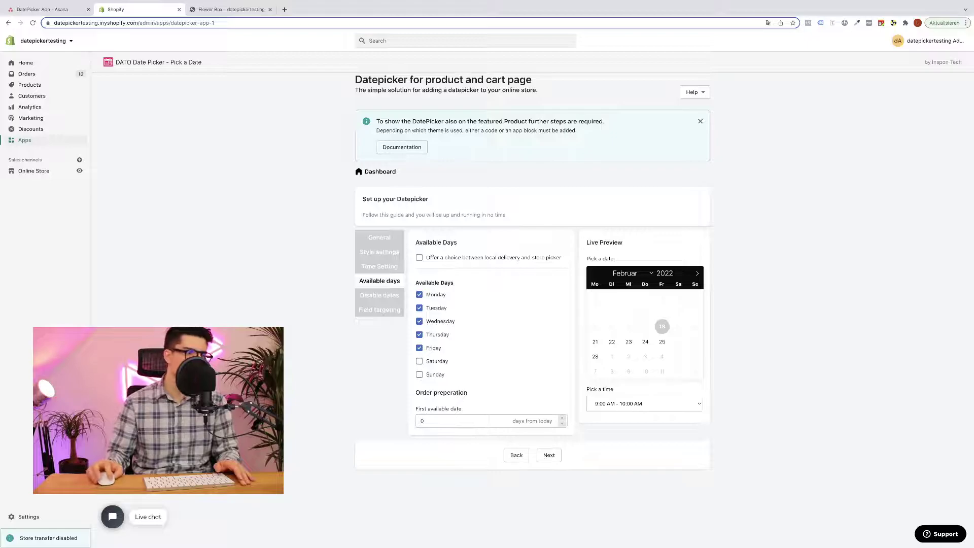
Set the first available date to 5 days from today and continue to Disable dates
double_click(563, 418)
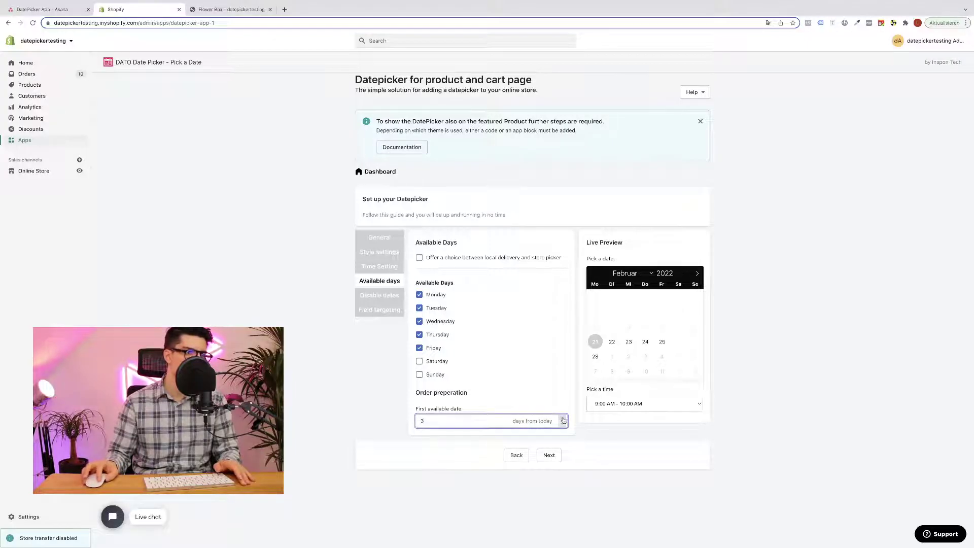
left_click(563, 419)
left_click(563, 419)
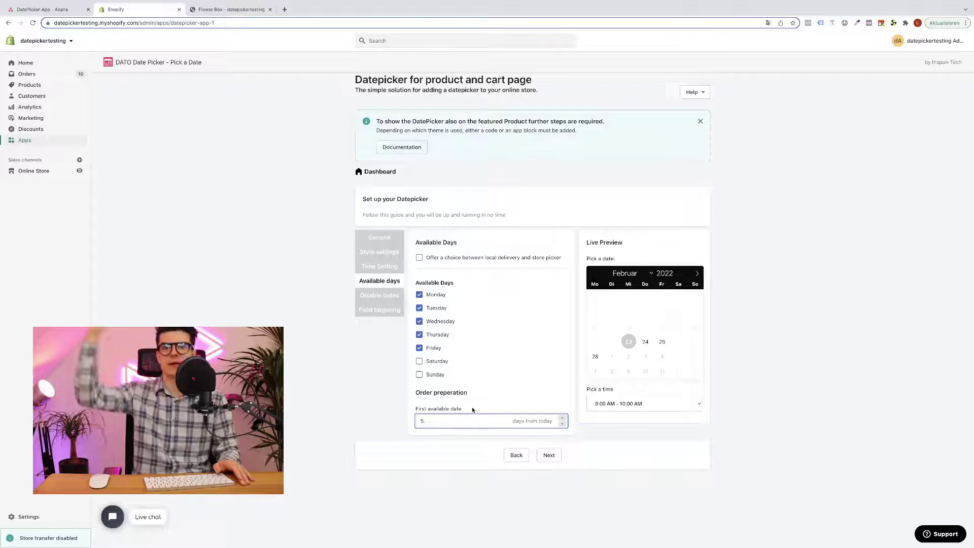
left_click(550, 456)
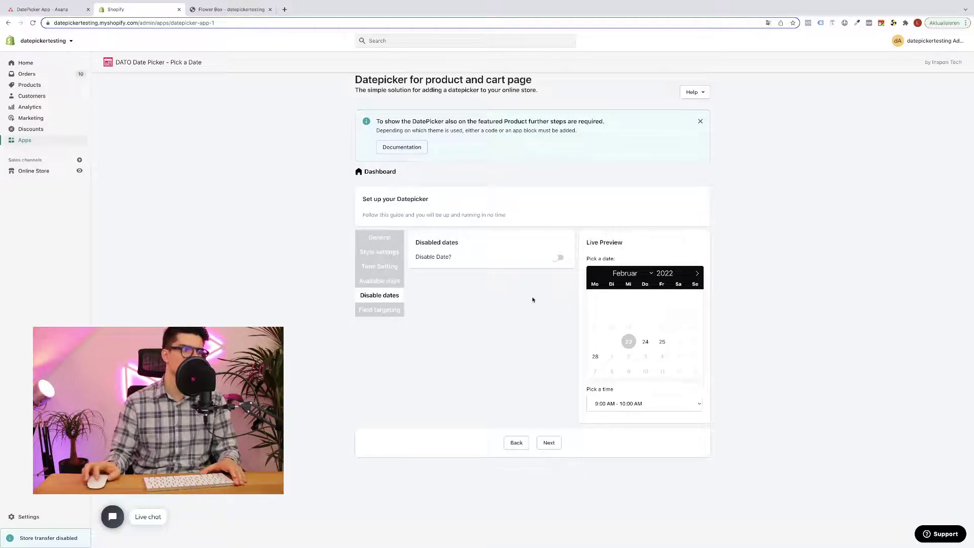
Enable date disabling, block 28 February 2022, and continue to Field targeting
left_click(557, 257)
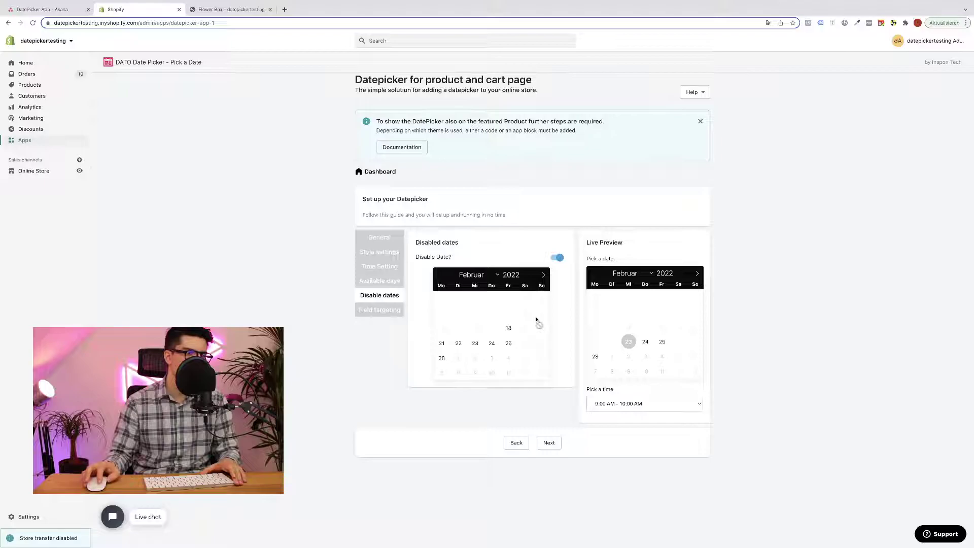
left_click(442, 359)
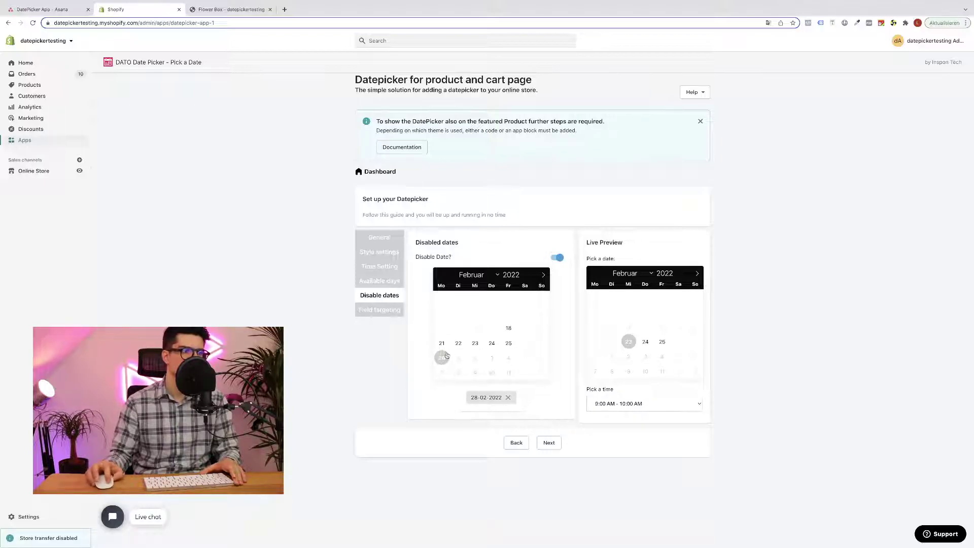
left_click(549, 443)
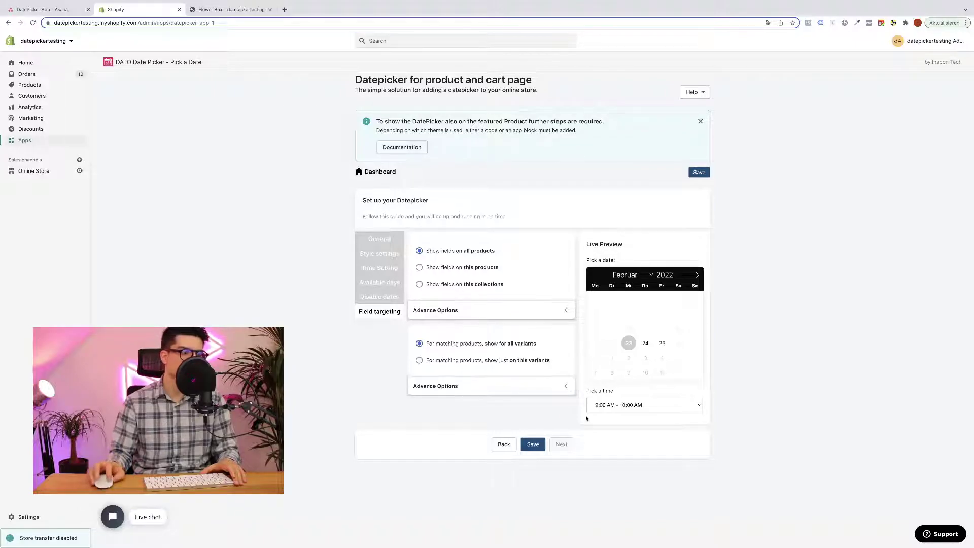
Save the Test date picker and go to the Online Store themes page
left_click(535, 446)
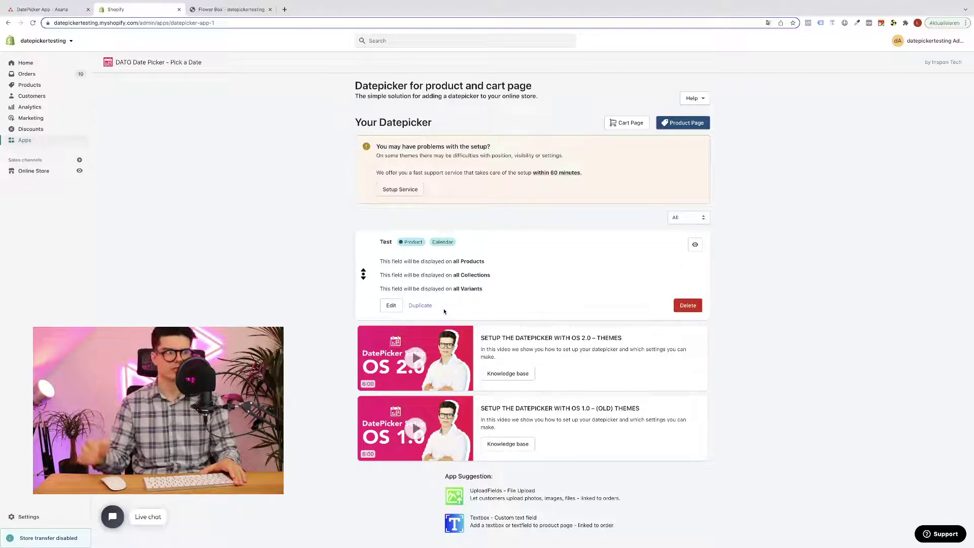
left_click(34, 171)
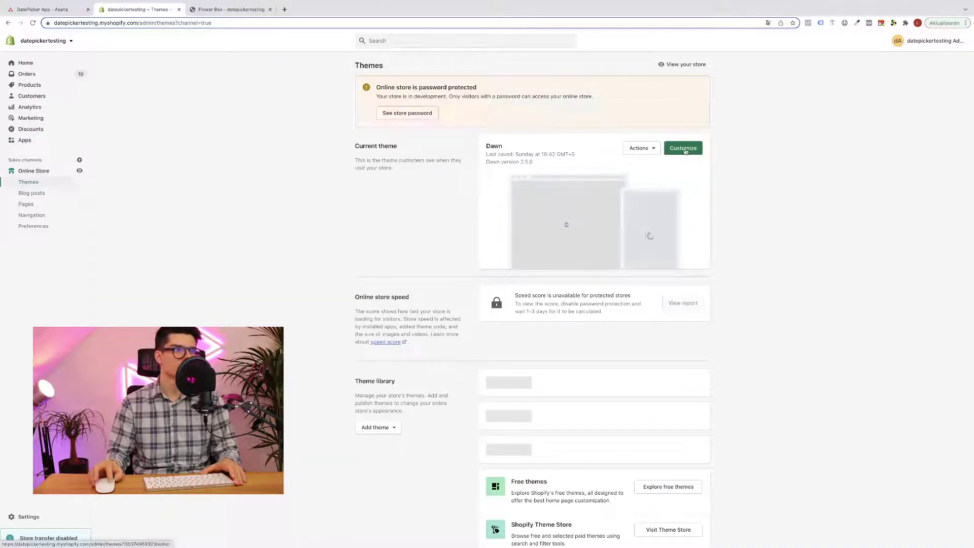
Customize the Dawn theme and preview the Flower Box product page
left_click(684, 148)
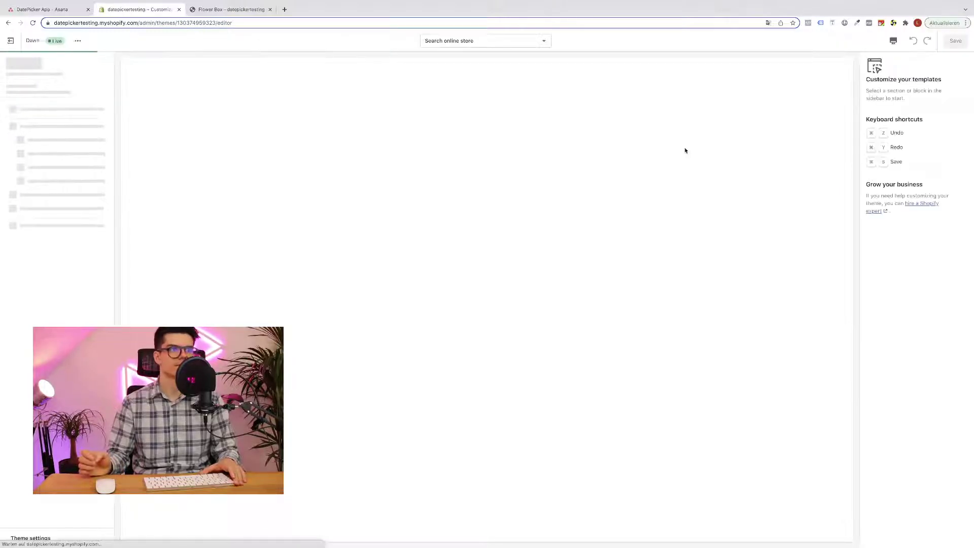
scroll(401, 330, "down", 5)
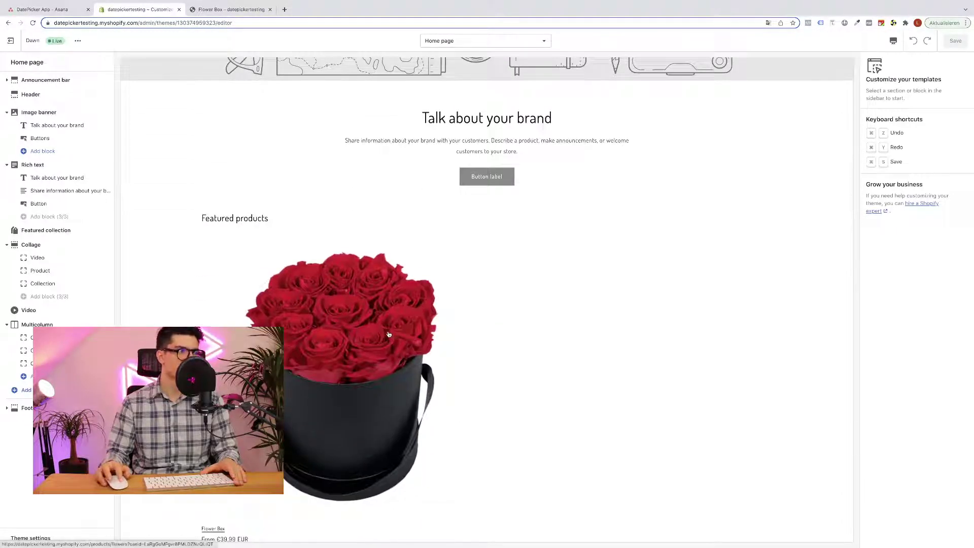
left_click(390, 335)
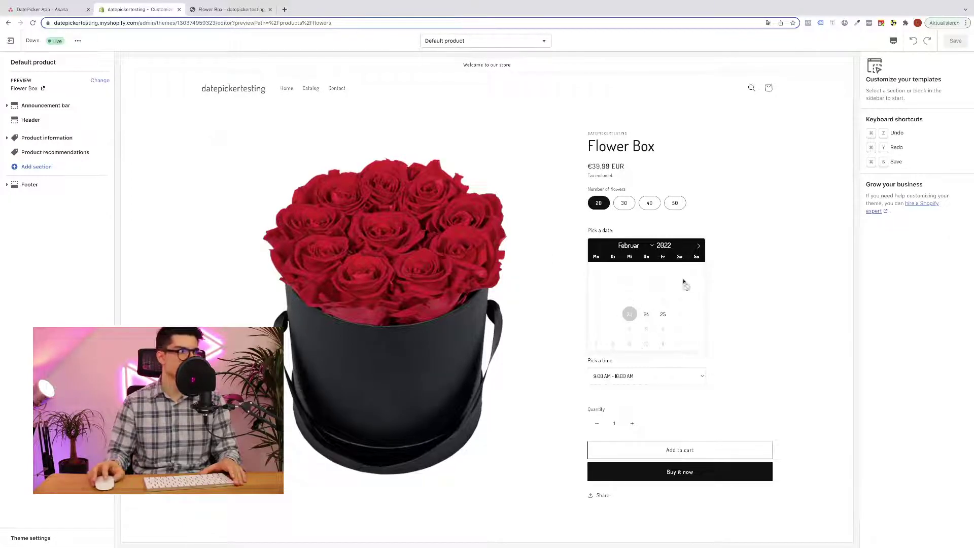
Expand Product information to confirm the Date Picker block sits between Variant picker and Quantity selector
left_click(7, 138)
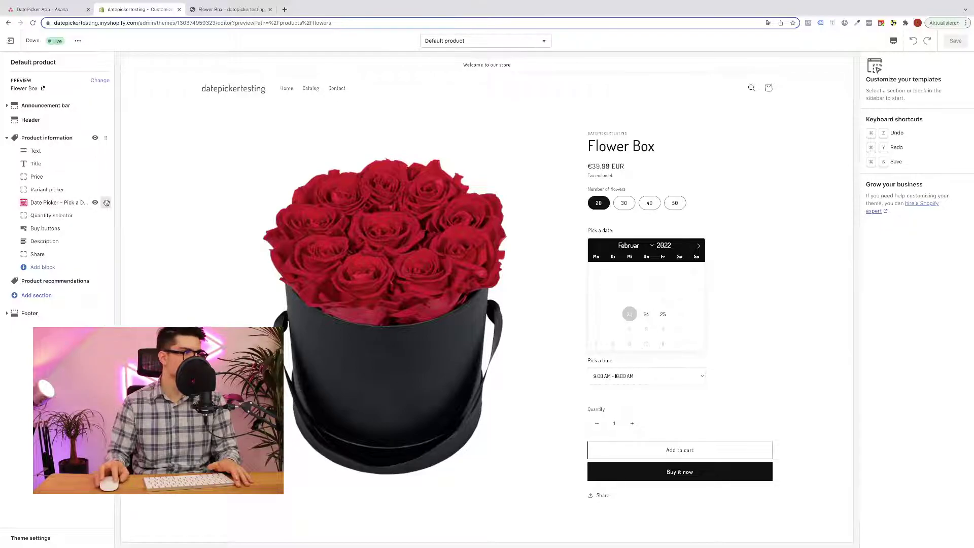
mouse_move(106, 203)
left_mouse_down()
mouse_move(104, 178)
mouse_move(102, 202)
left_mouse_up()
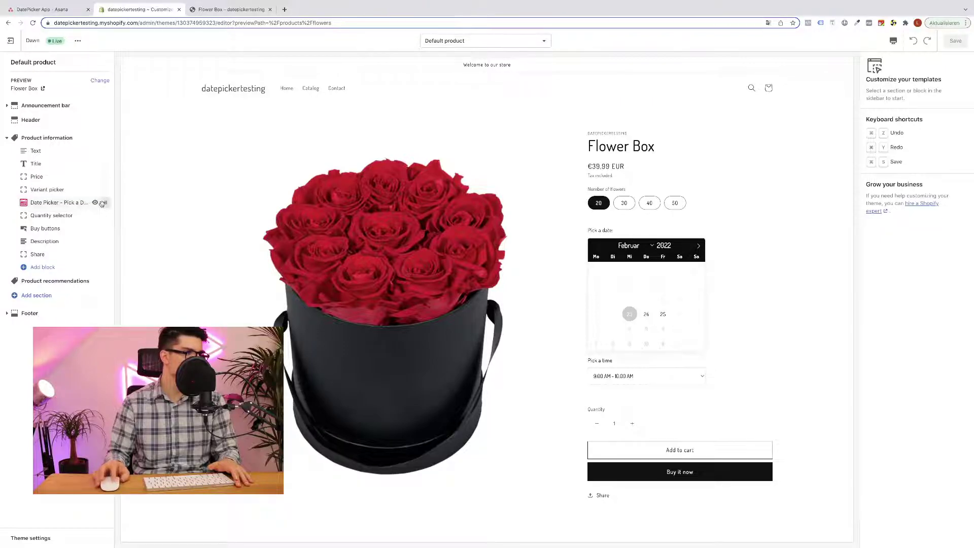
left_click(48, 268)
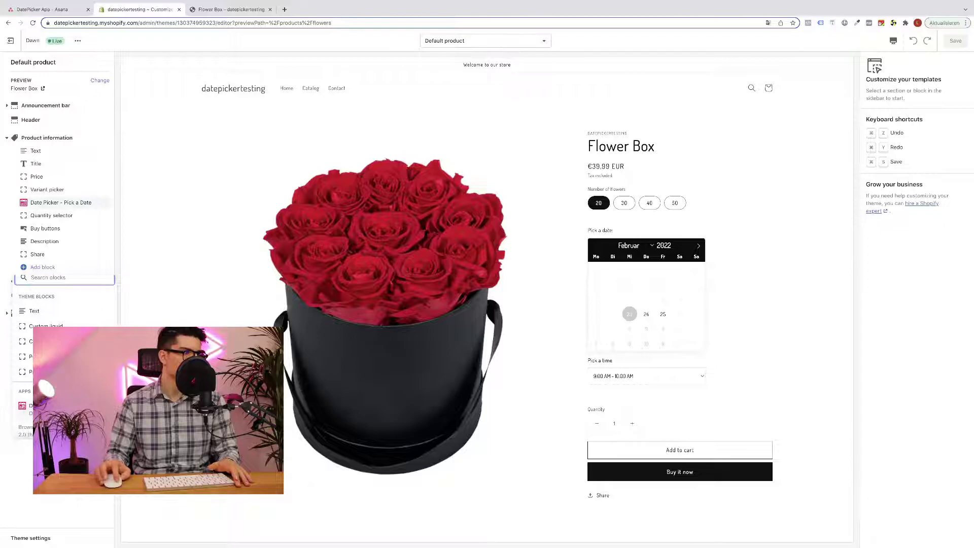
key("Escape")
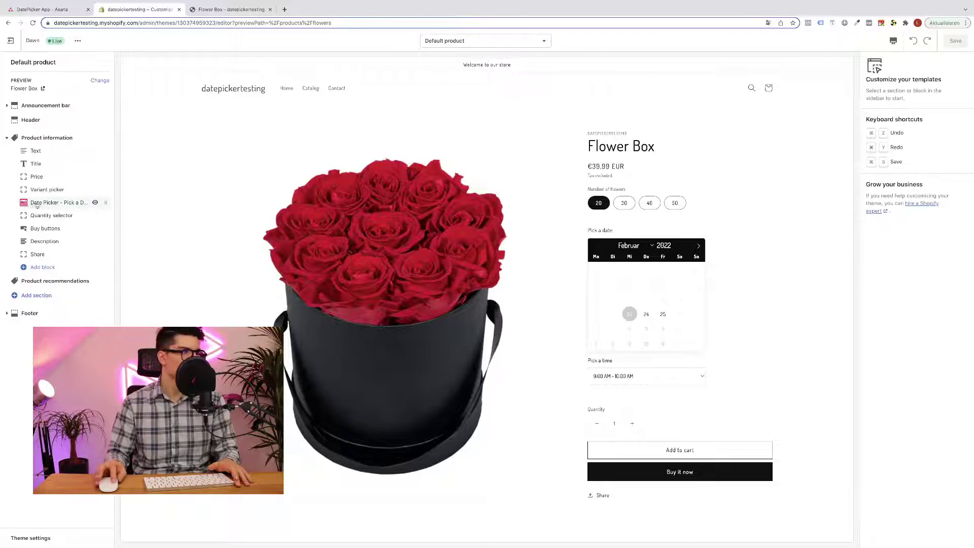